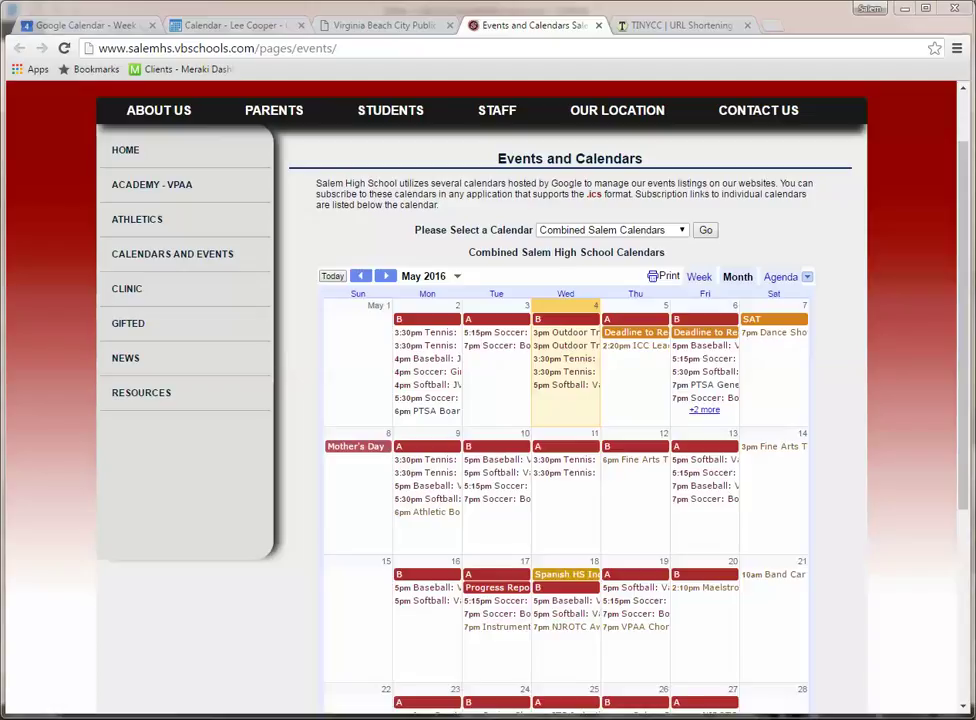
Look at the district's school calendars page, and display the VBCPS School Year Calendar on Salem High School's Events and Calendars page.
left_click(385, 27)
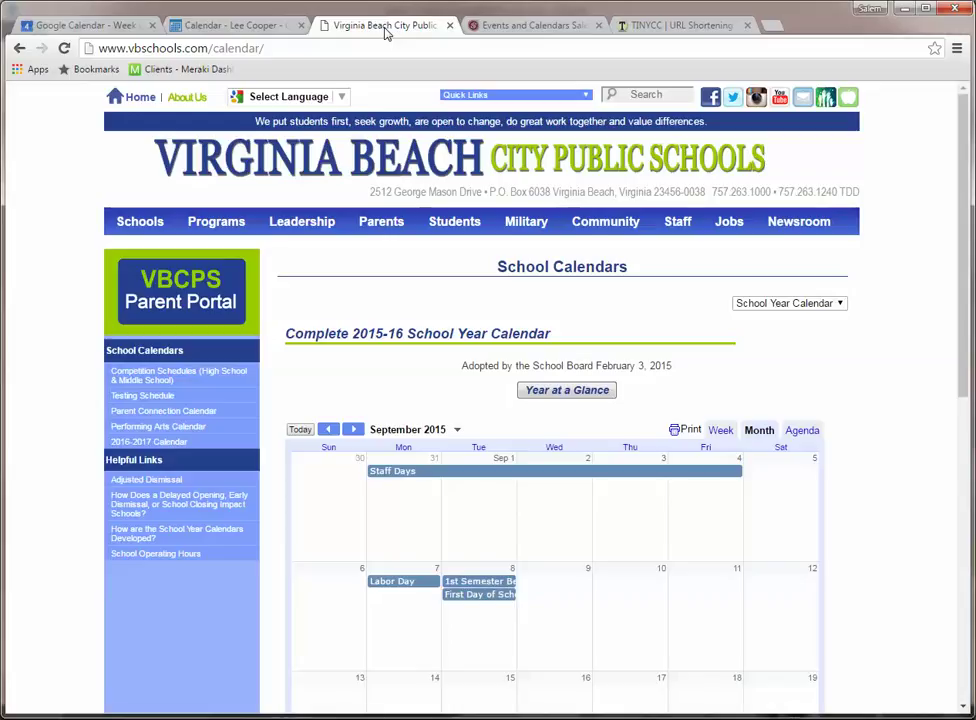
left_click(534, 25)
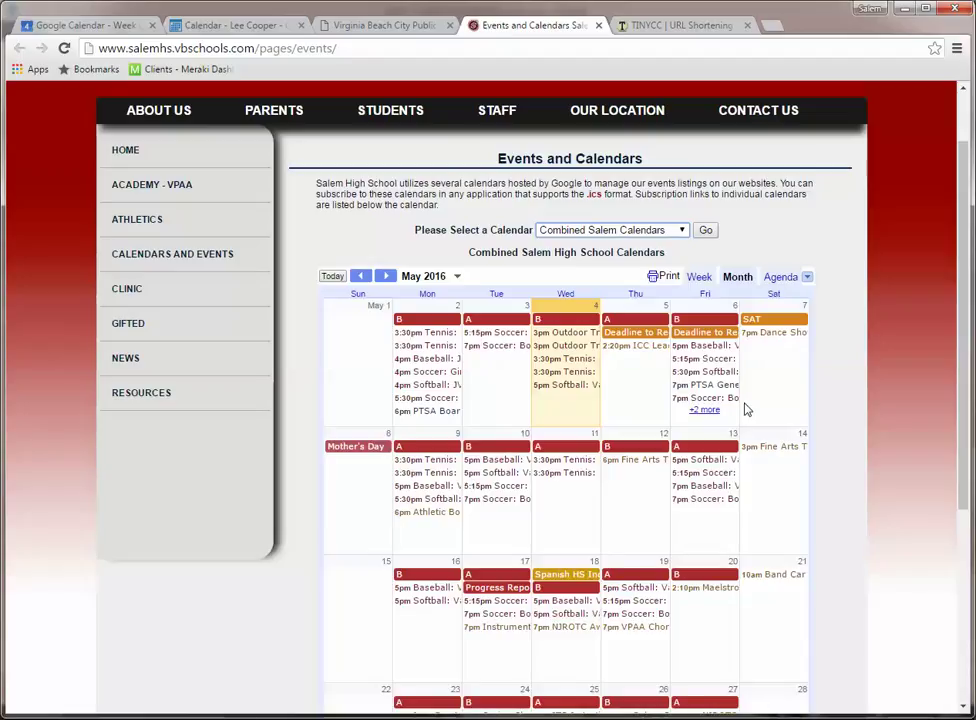
left_click(684, 233)
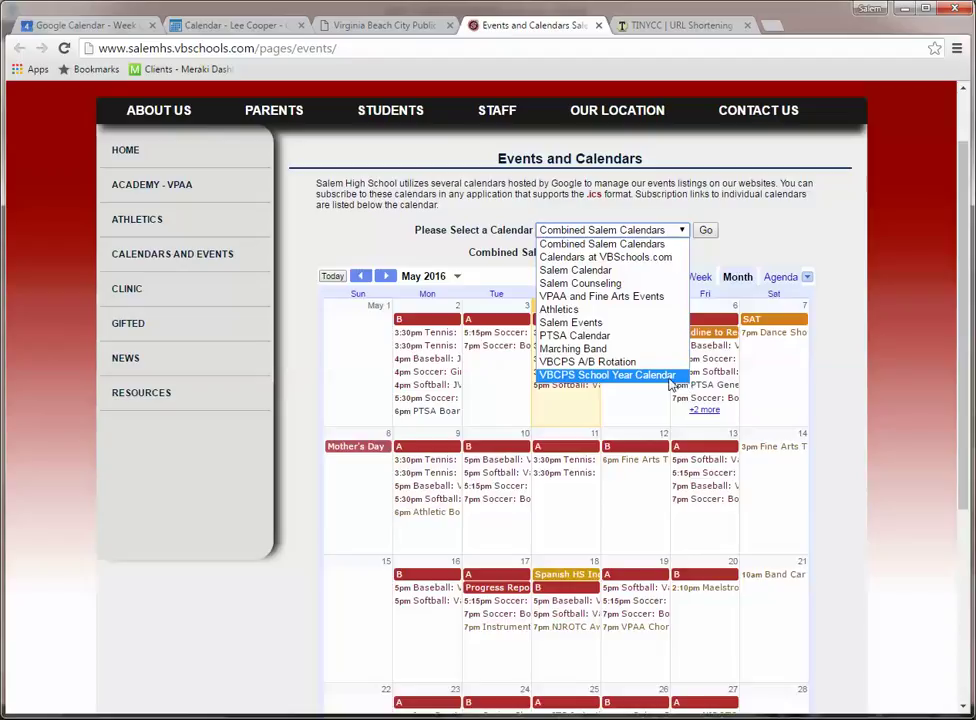
left_click(671, 384)
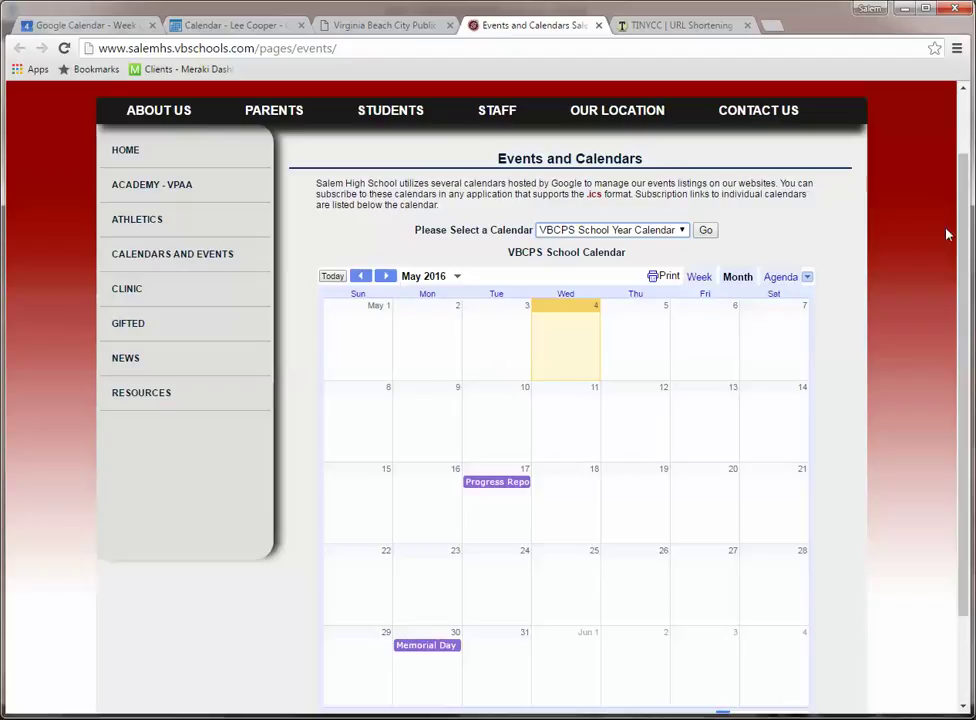
Copy the address of the "Subscribe to this calendar" link beneath the VBCPS School Calendar on the Salem High School page.
left_click_drag(963, 243, 961, 301)
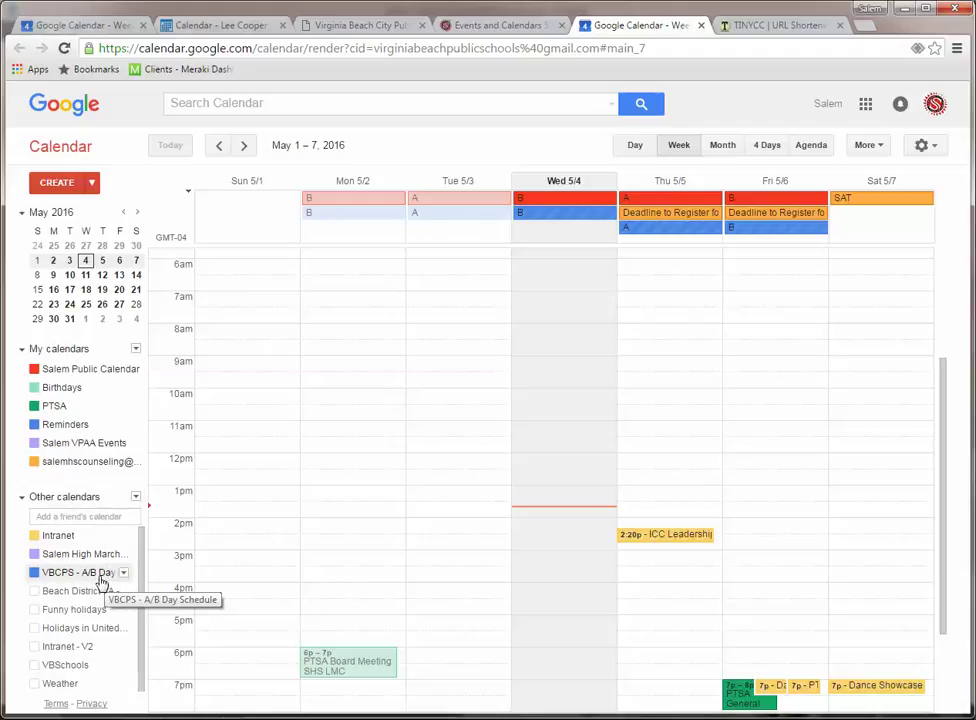
left_click(216, 27)
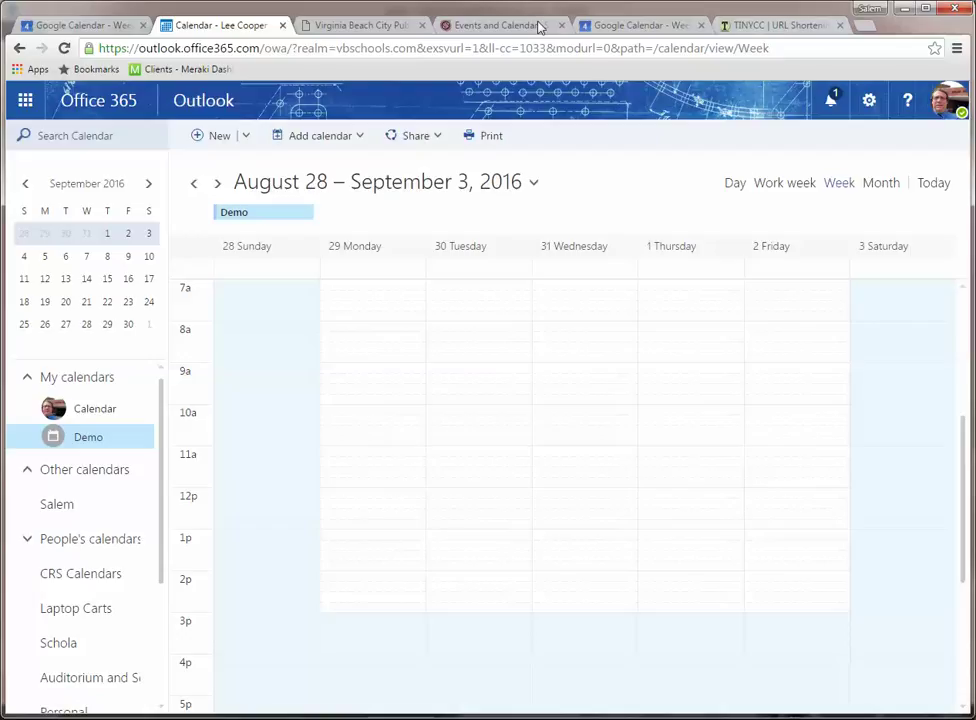
left_click(452, 25)
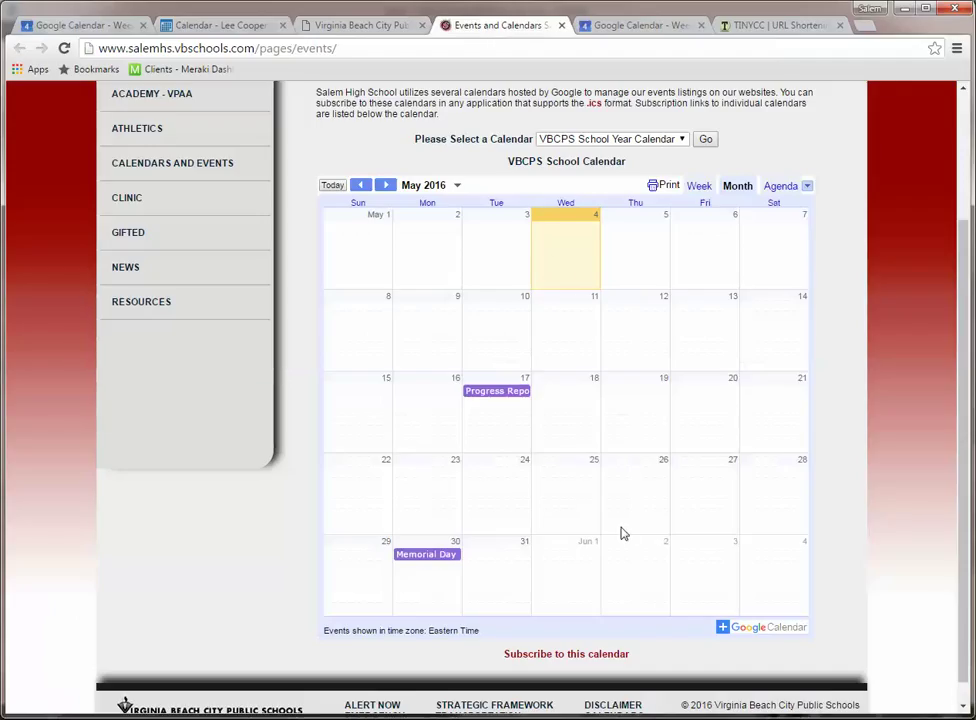
right_click(572, 661)
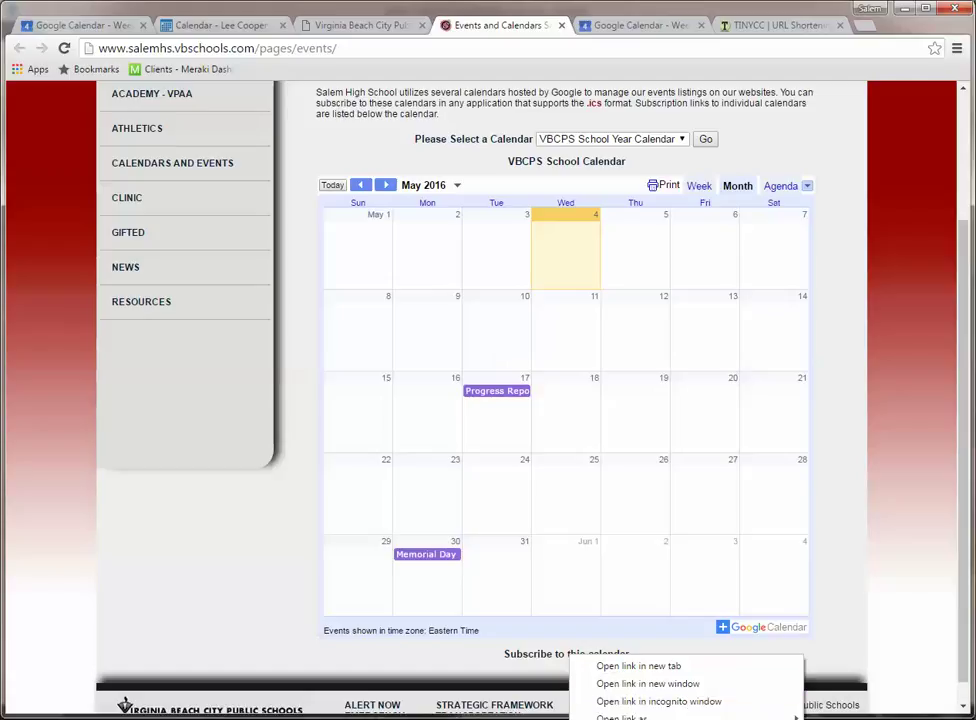
key("Escape")
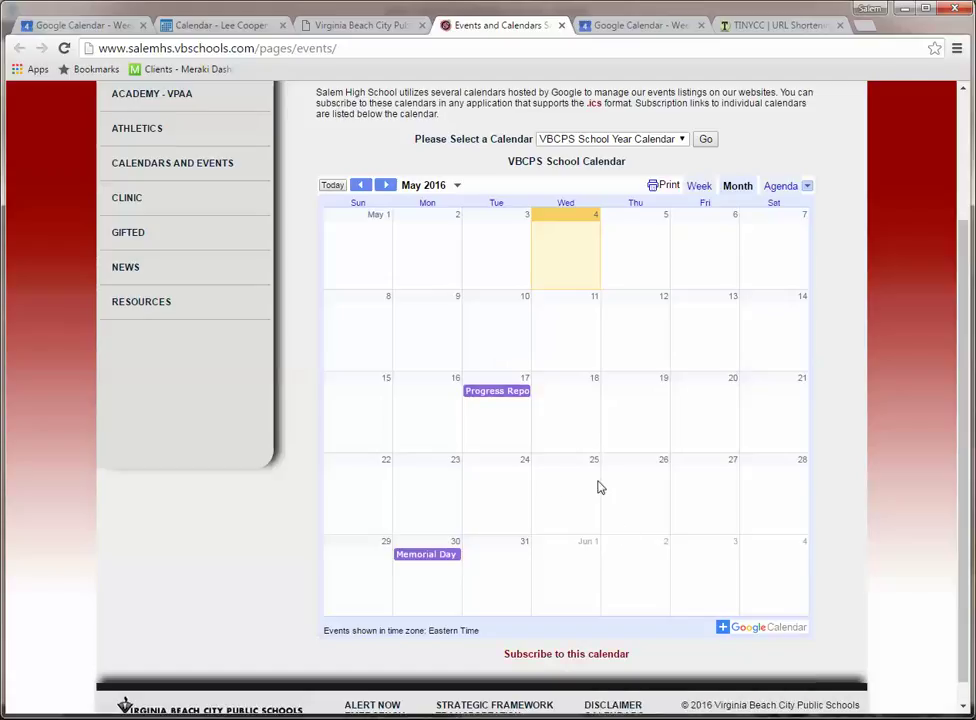
scroll(617, 447, "down", 1)
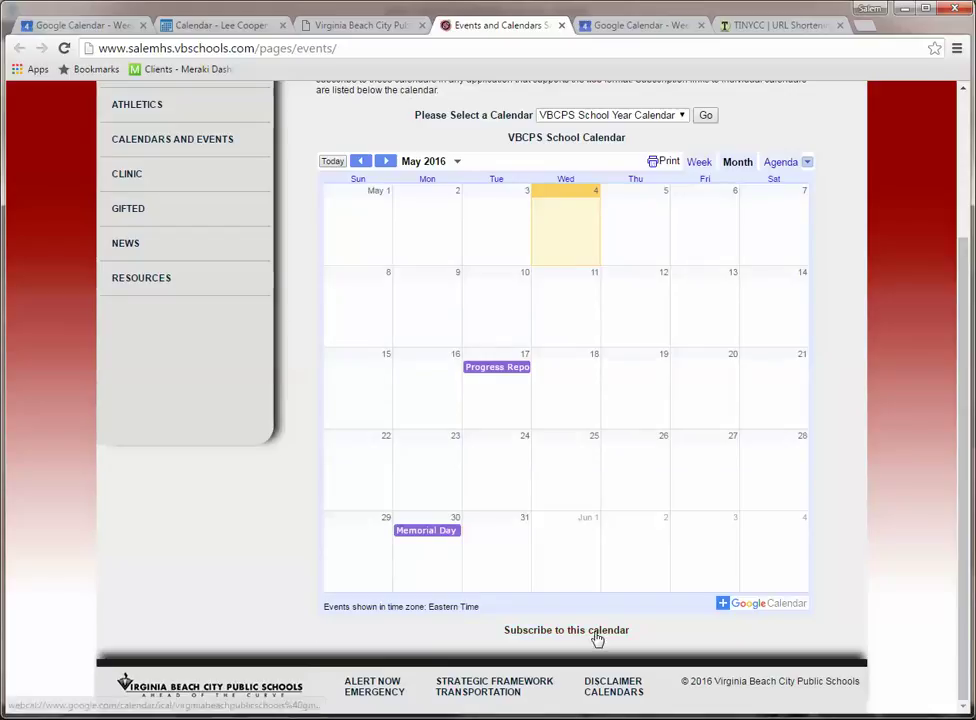
Switch to the Office 365 Outlook calendar and subscribe to the copied internet calendar link under the name VBCPS Calendar.
left_click(203, 28)
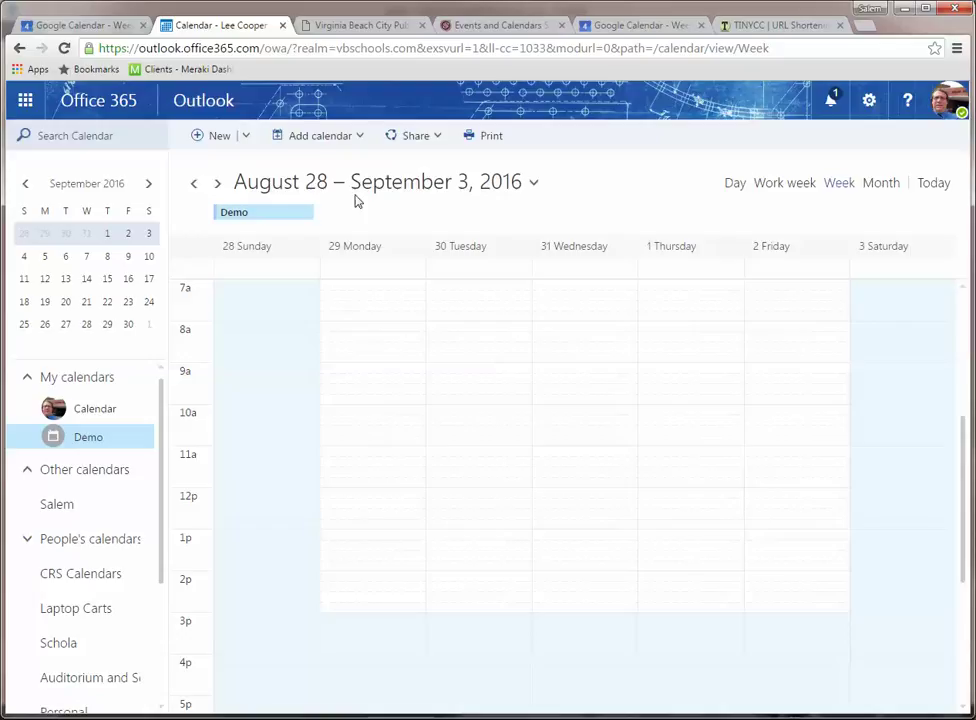
left_click(360, 137)
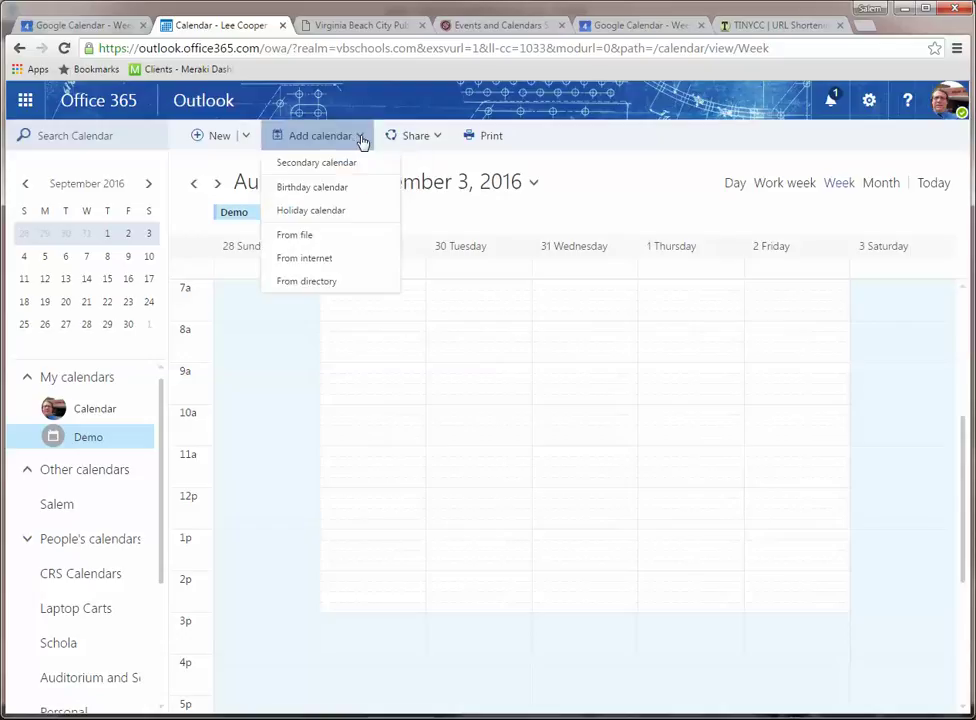
left_click(322, 261)
left_click(553, 286)
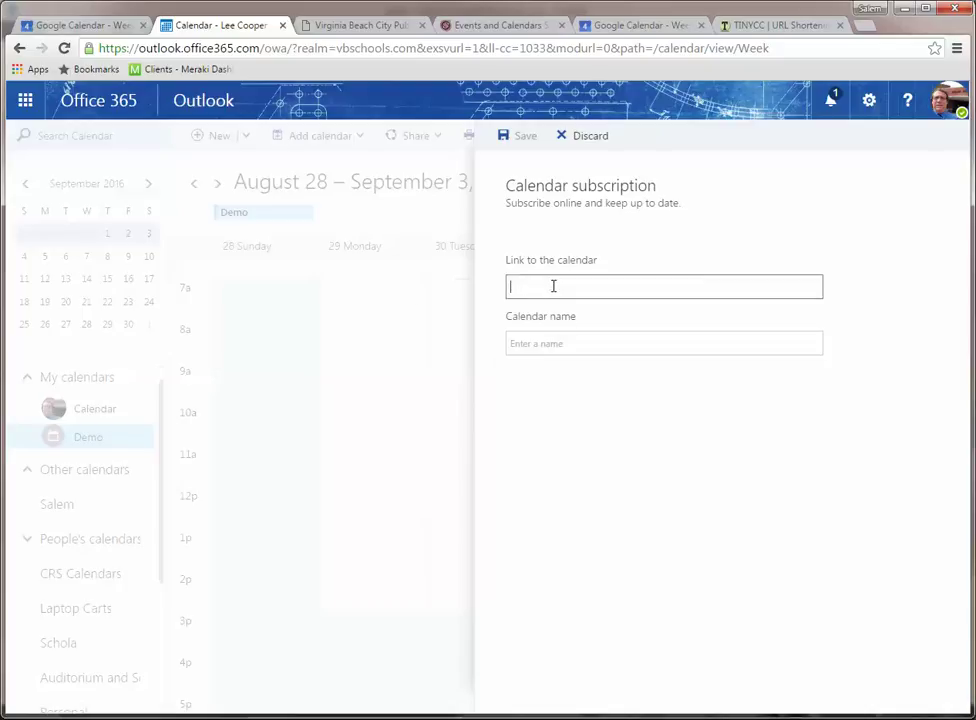
right_click(555, 290)
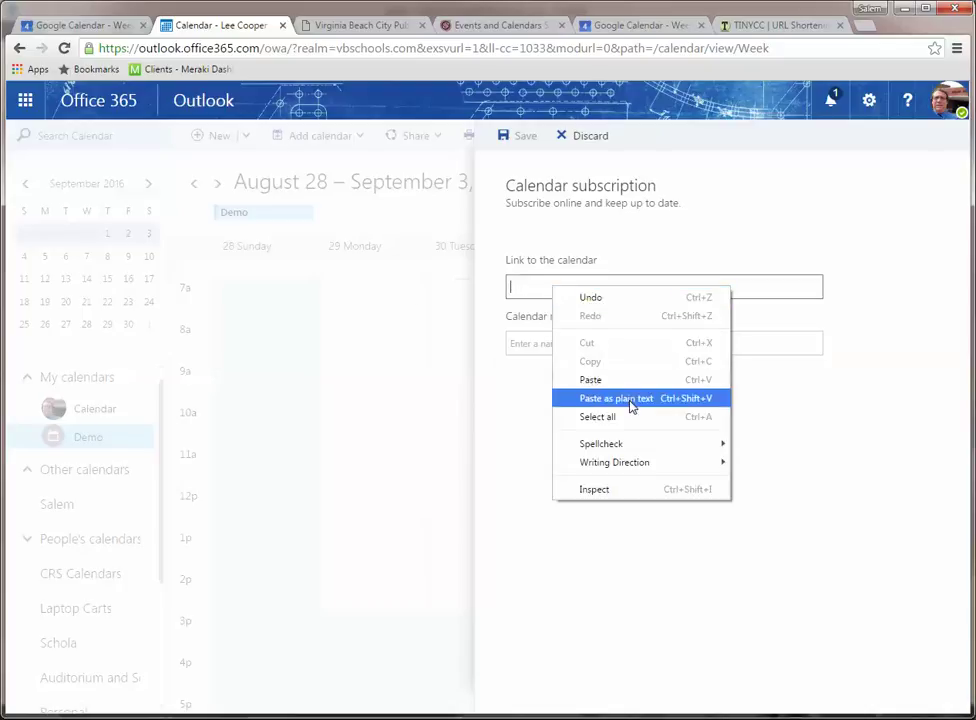
left_click(571, 399)
left_click(582, 342)
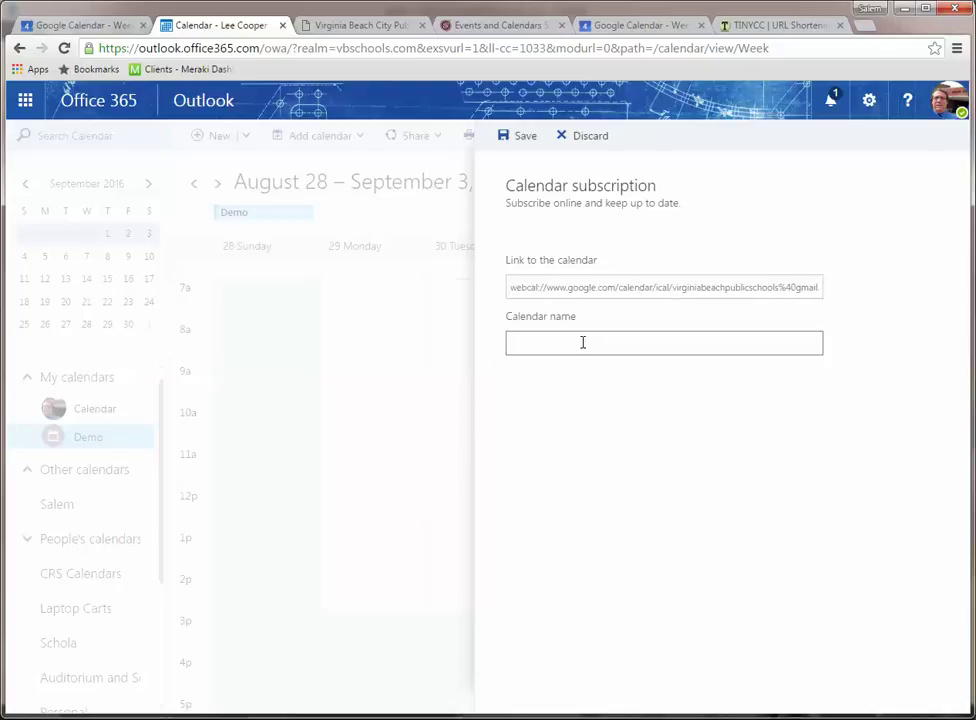
type("VBCPS Calendar")
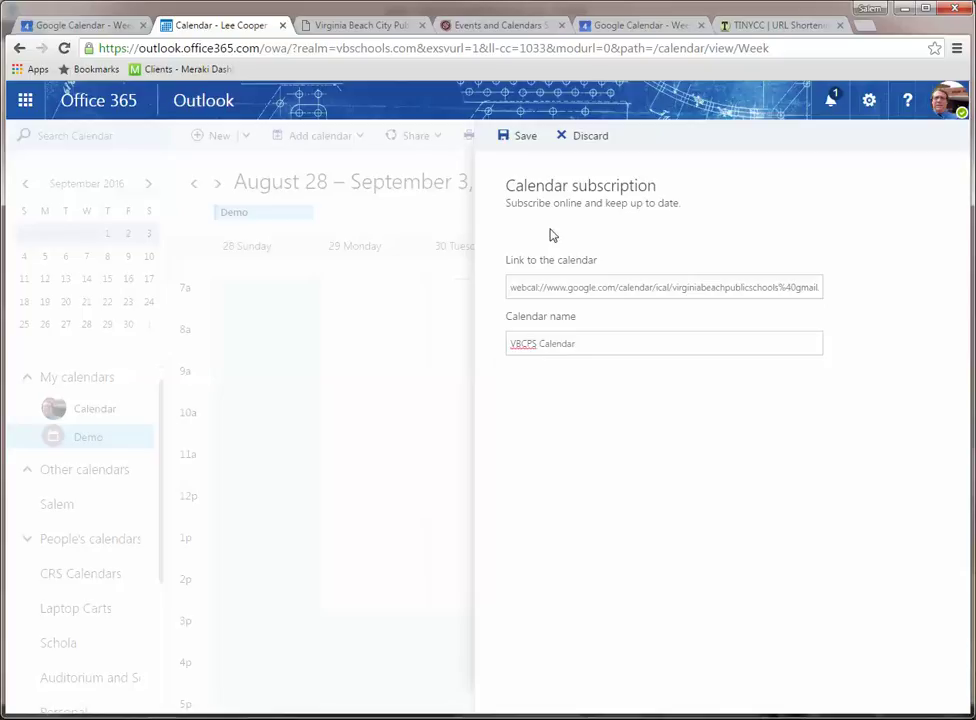
left_click(523, 136)
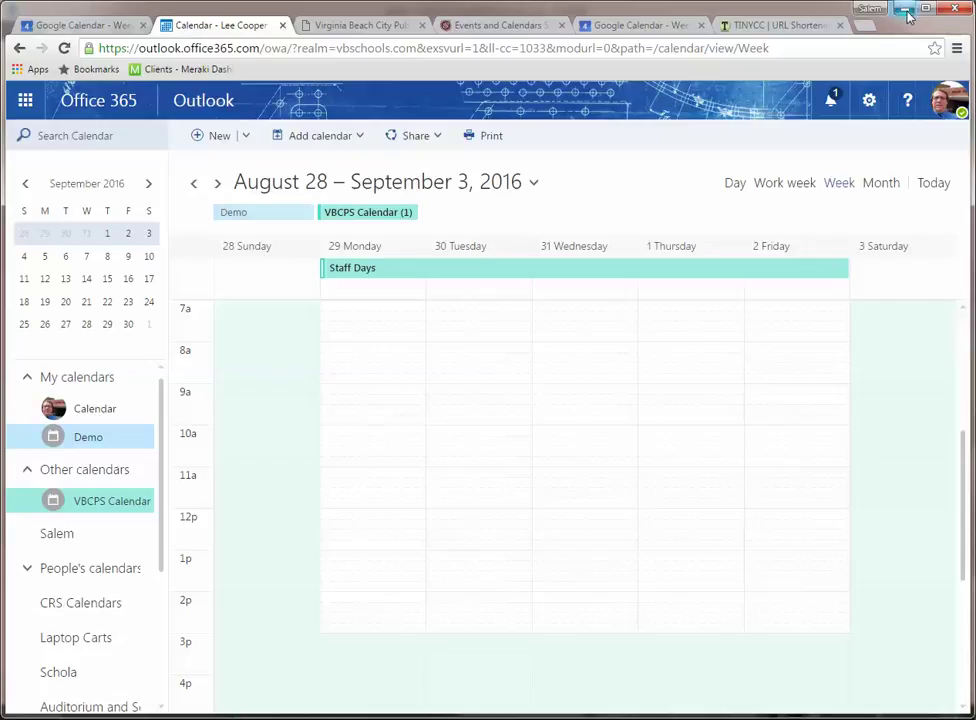
key("alt+Tab")
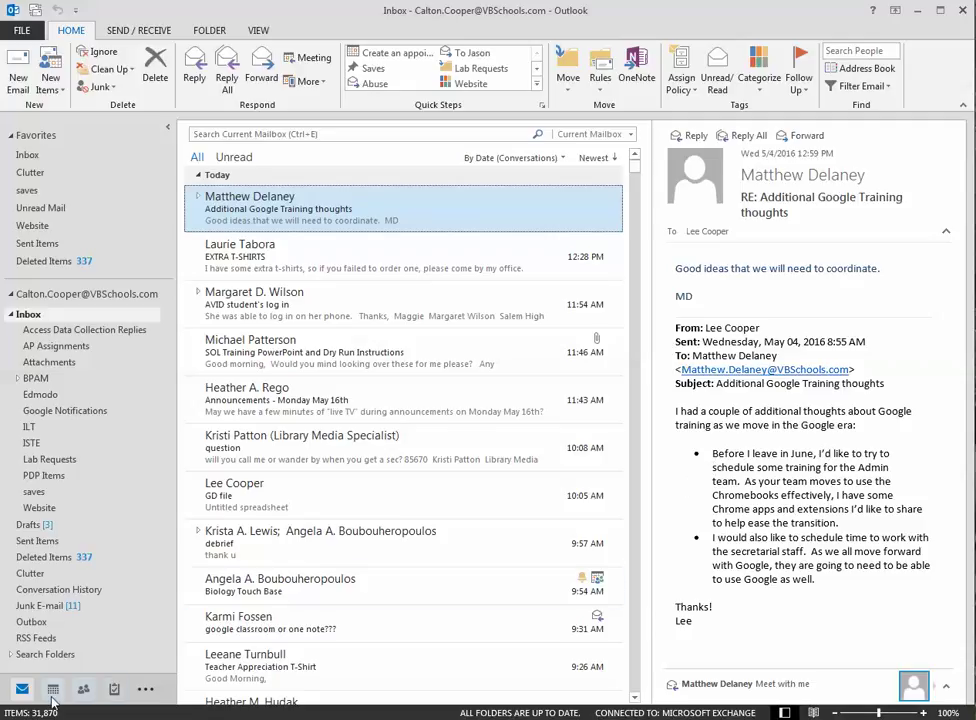
left_click(53, 690)
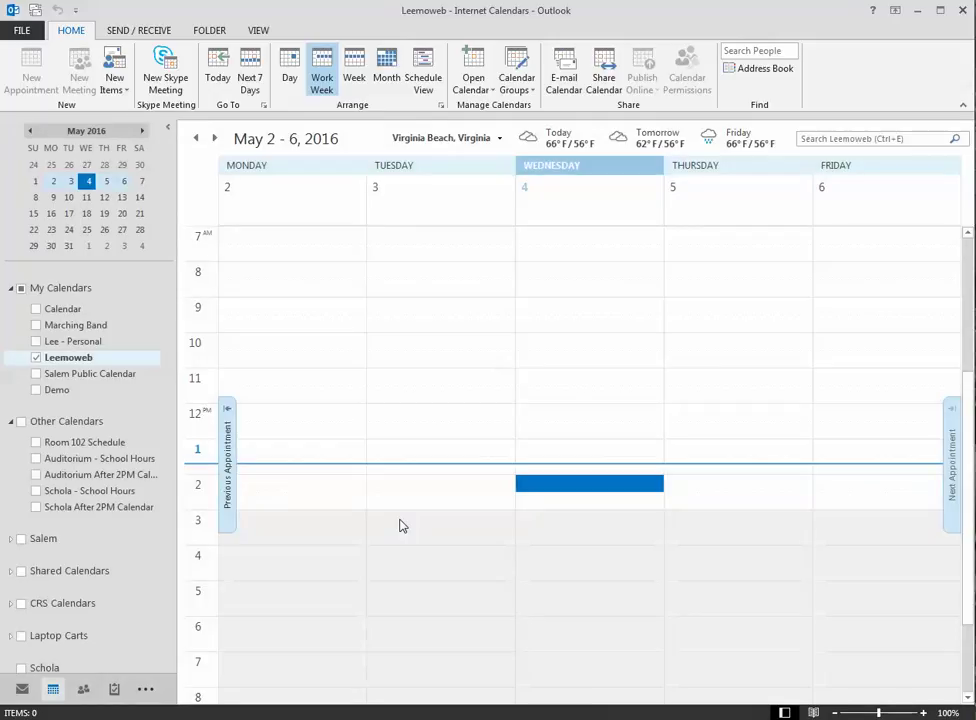
left_click(487, 96)
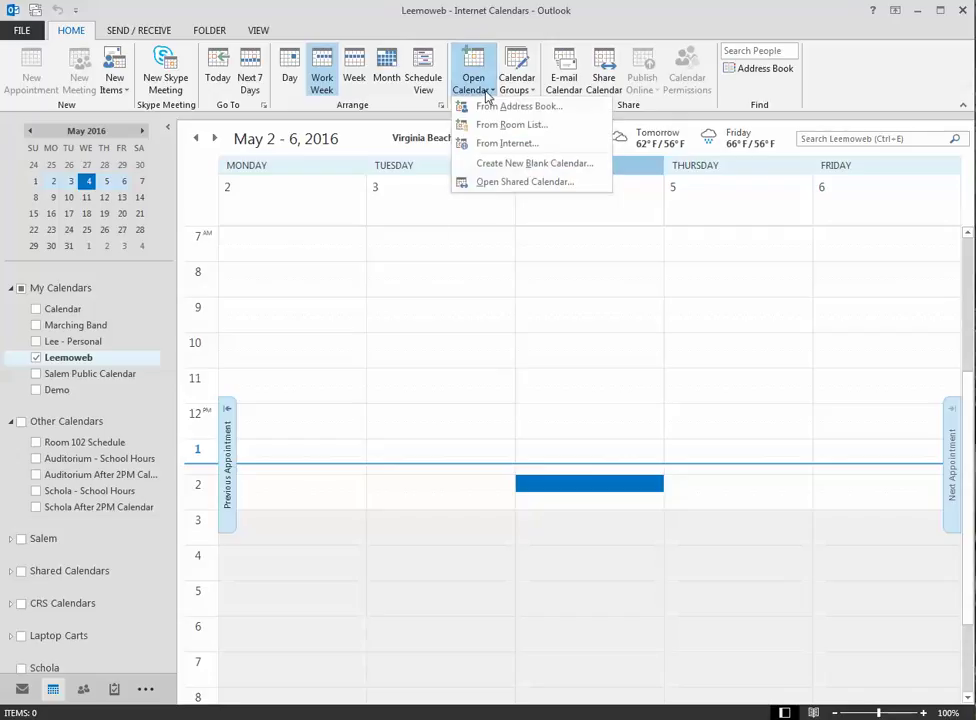
left_click(559, 145)
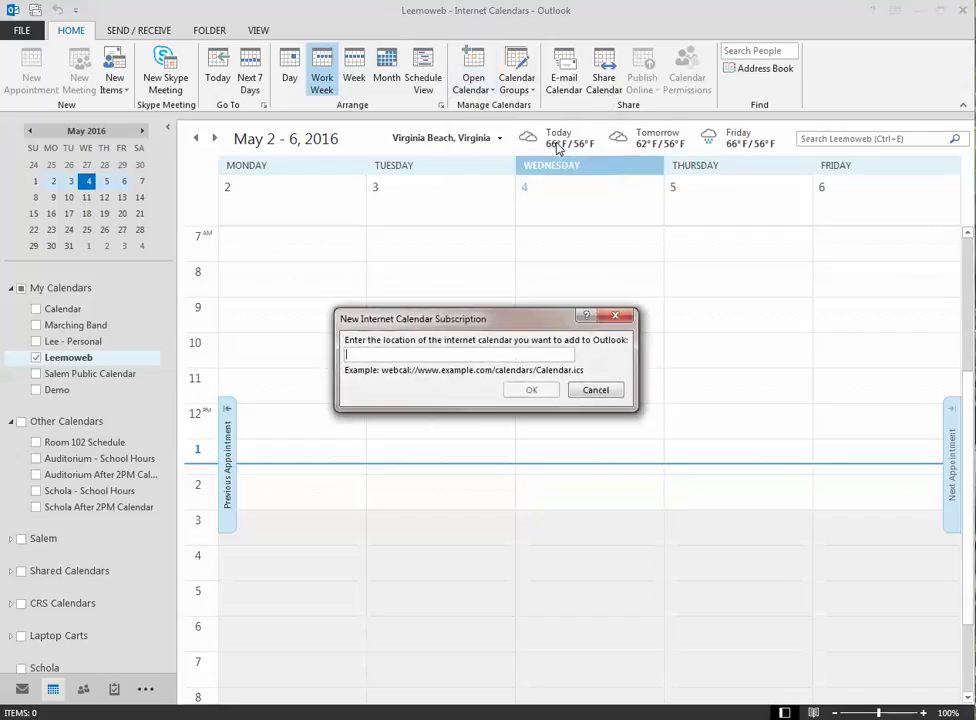
right_click(478, 353)
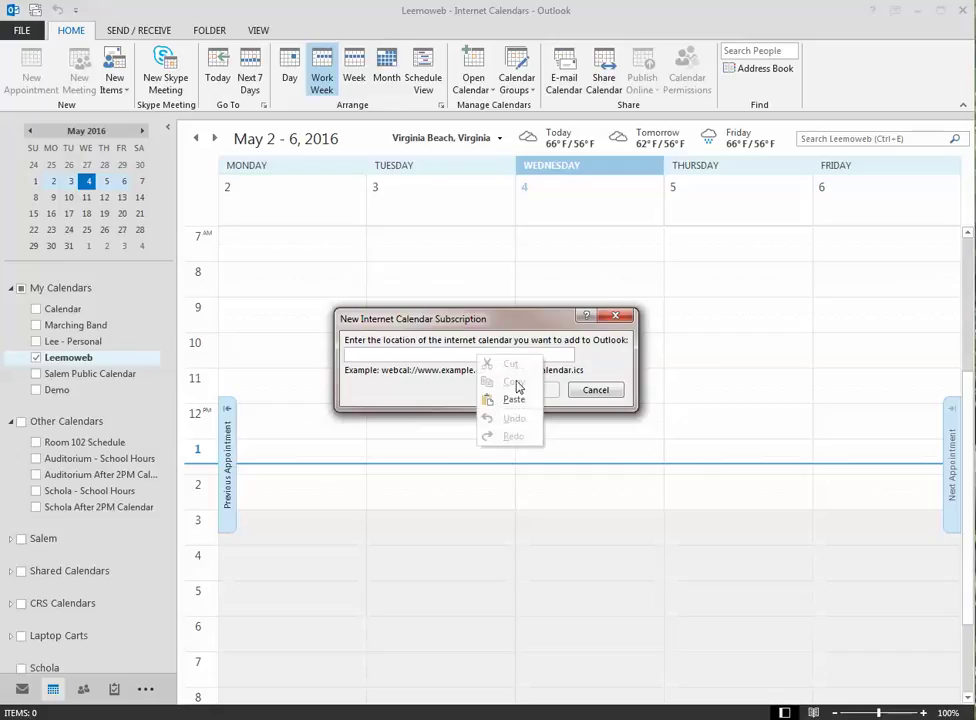
left_click(516, 401)
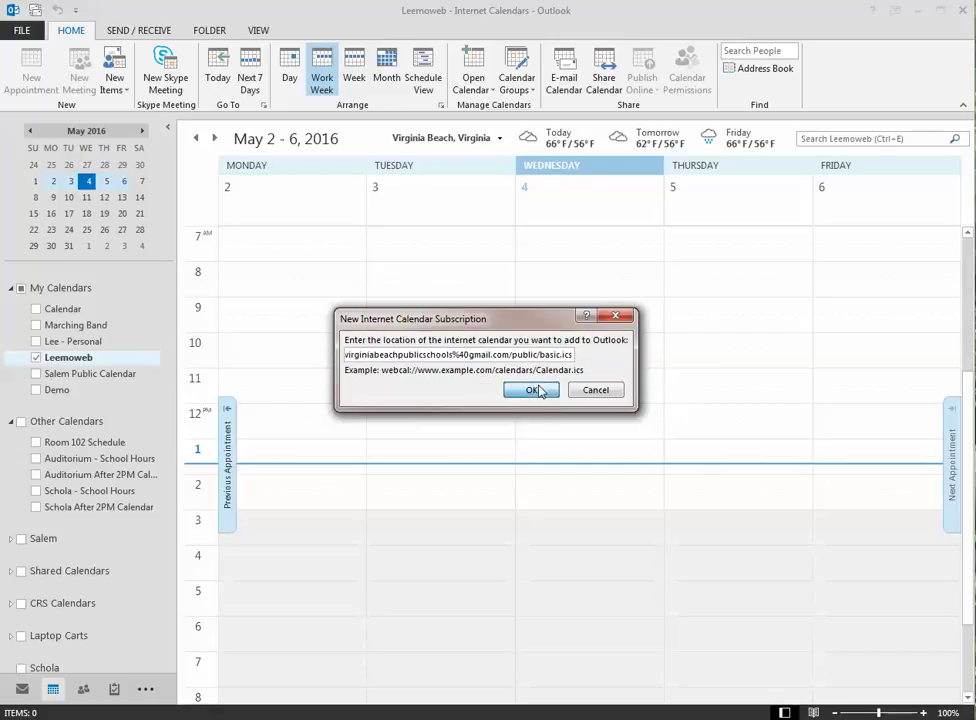
left_click(536, 390)
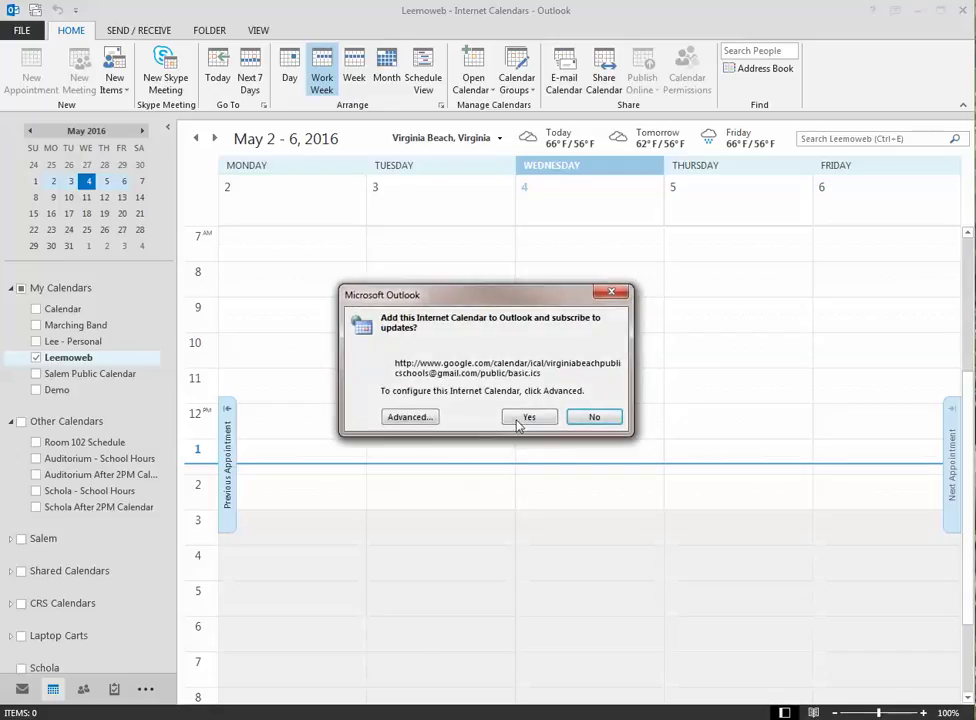
left_click(529, 416)
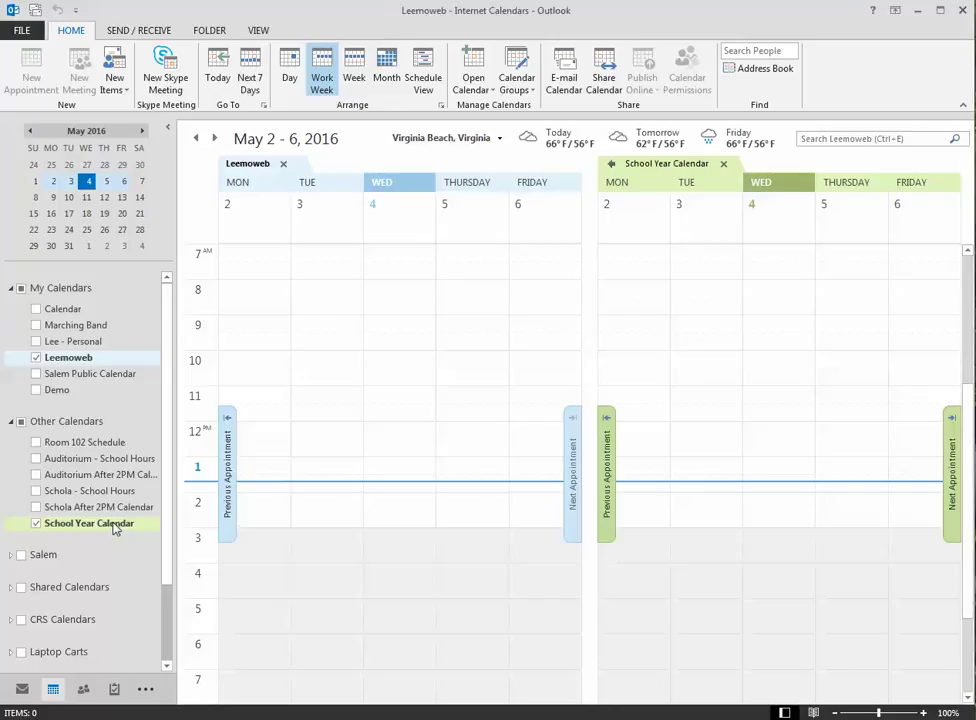
Move School Year Calendar into the My Calendars group below Salem Public Calendar, and overlay it on the Leemoweb calendar.
left_click_drag(115, 527, 112, 398)
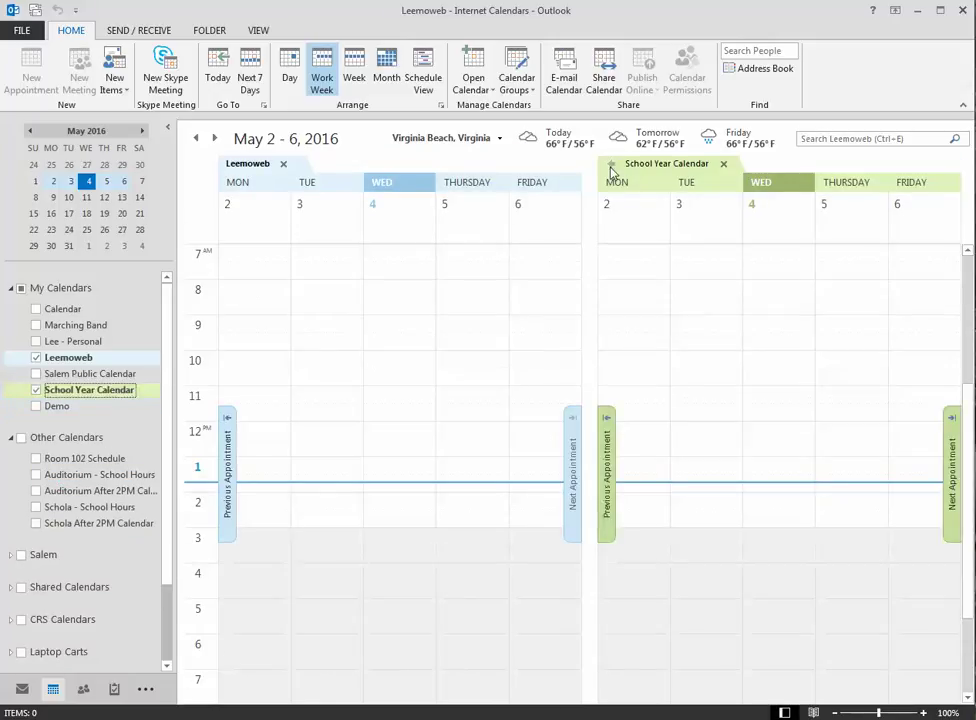
left_click(613, 172)
left_click(613, 170)
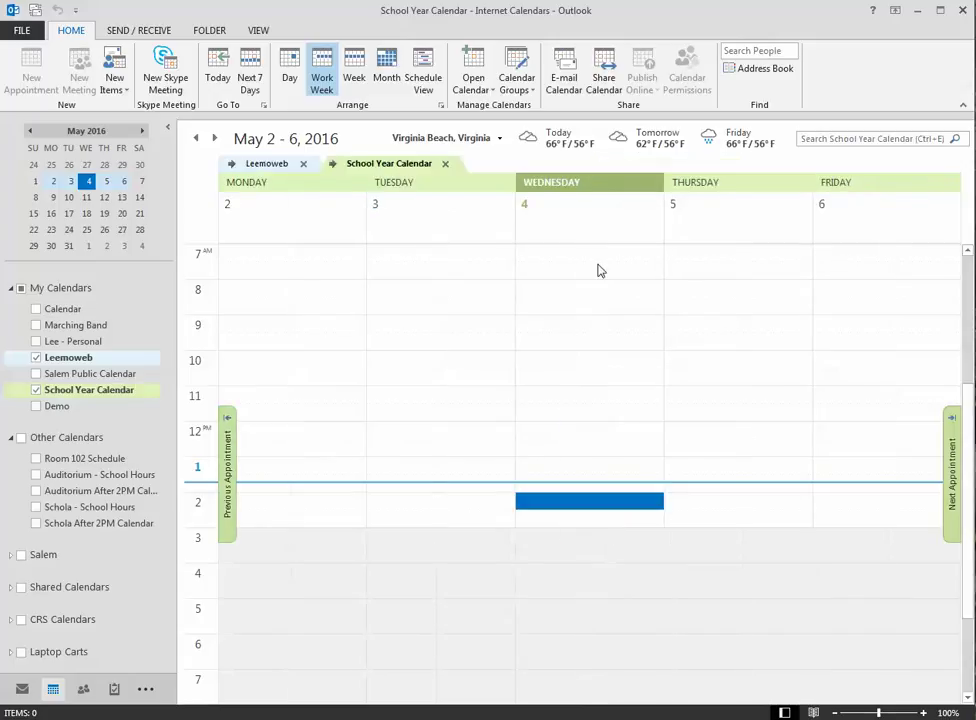